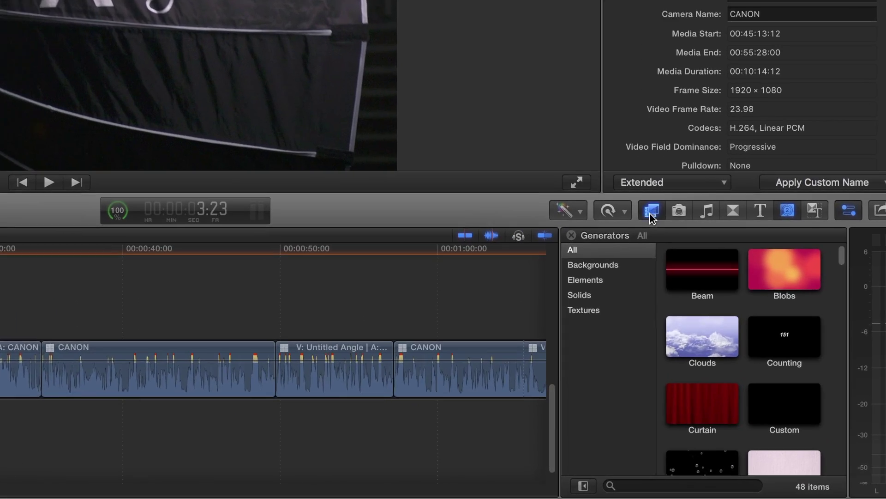
# Open the Color Board for Clip #1's Color Correction 1 and show the Luma waveform scope.
pyautogui.click(731, 307)
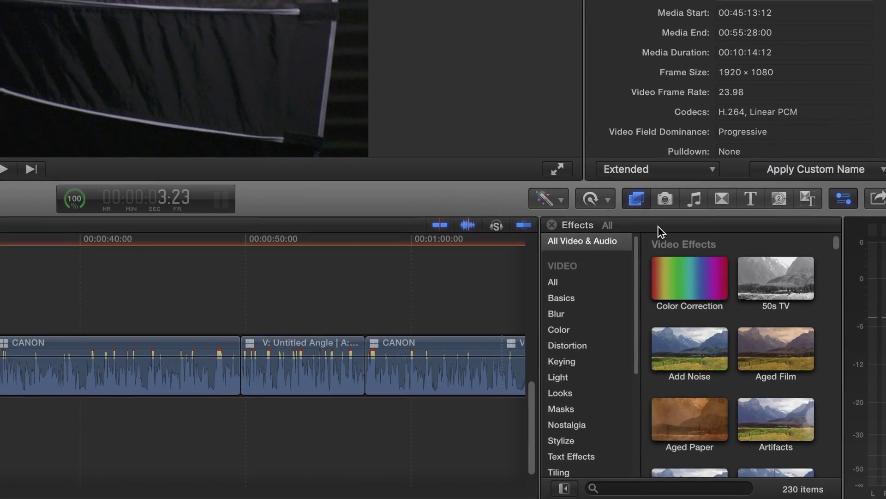
pyautogui.click(672, 286)
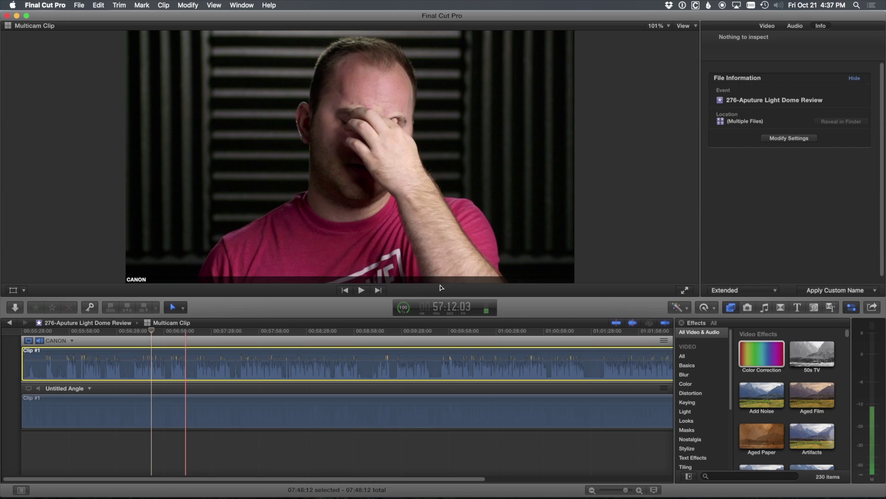
pyautogui.click(766, 25)
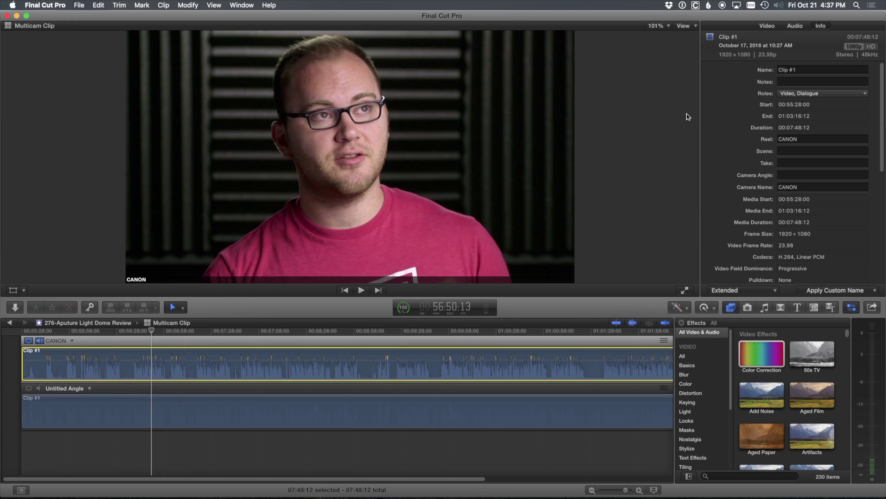
pyautogui.click(767, 26)
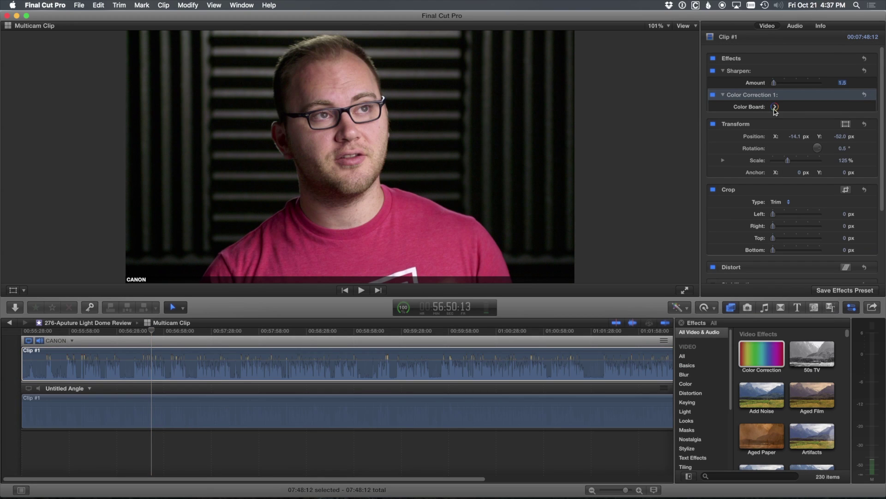
pyautogui.click(775, 107)
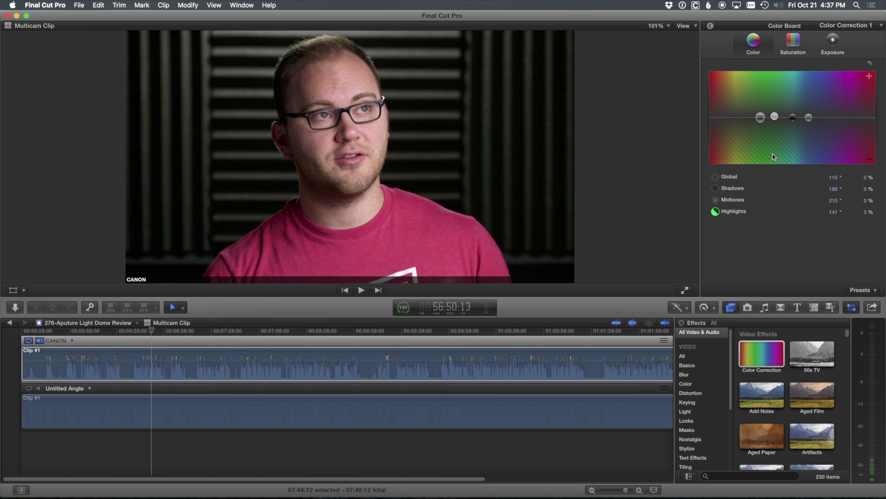
pyautogui.press('super+7')
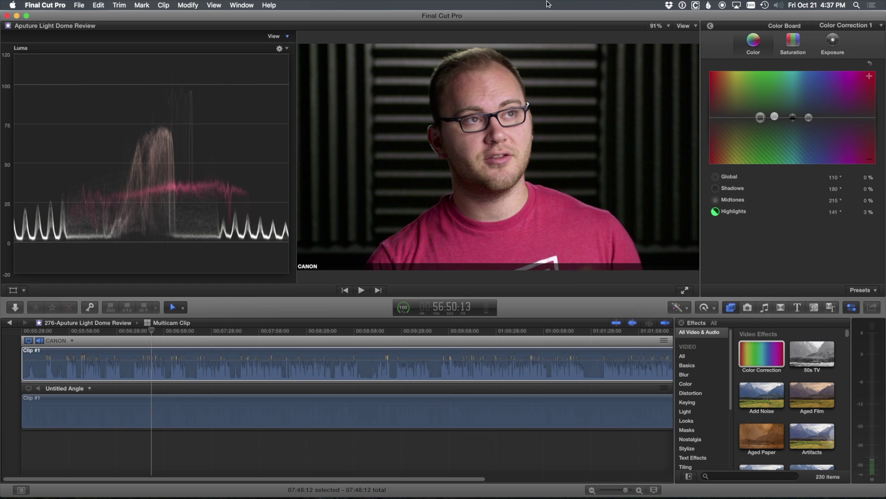
pyautogui.click(280, 48)
pyautogui.click(286, 73)
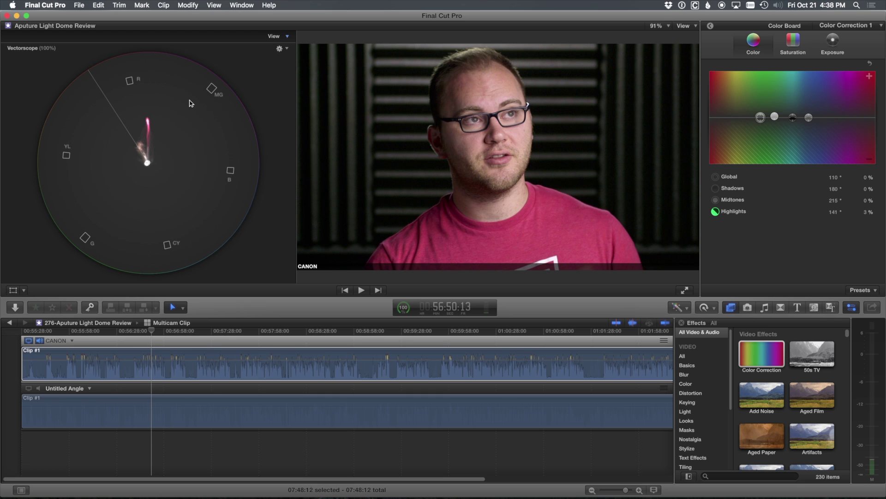
pyautogui.press('super+7')
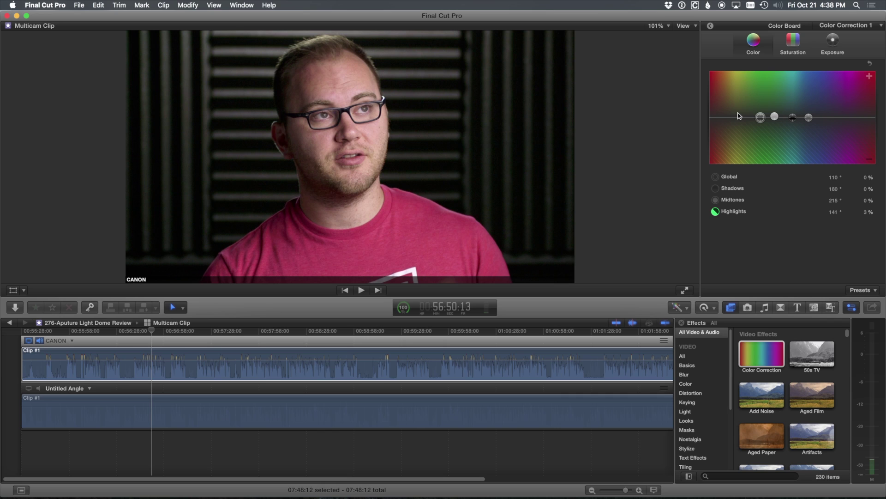
pyautogui.click(730, 476)
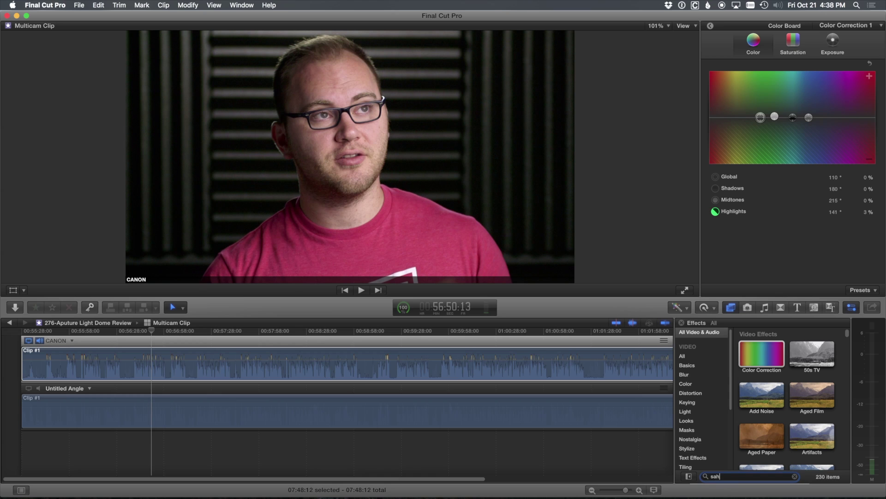
# Search the effects for 'sharp' and apply Sharpen to the Untitled Angle clip.
pyautogui.press('BackSpace')
pyautogui.press('BackSpace')
pyautogui.write('harp')
pyautogui.moveTo(759, 363); pyautogui.dragTo(338, 373)
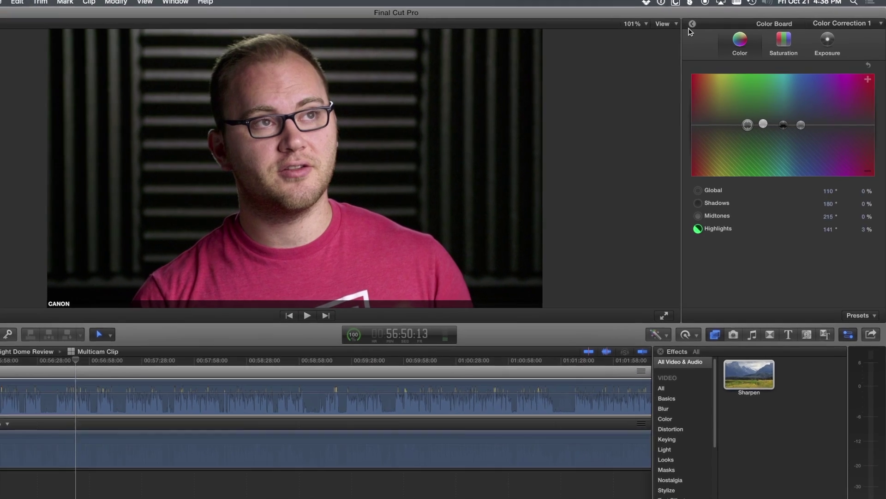
# Bring the Sharpen amount down to 0.5 in the Video inspector, then deselect the clip.
pyautogui.click(692, 24)
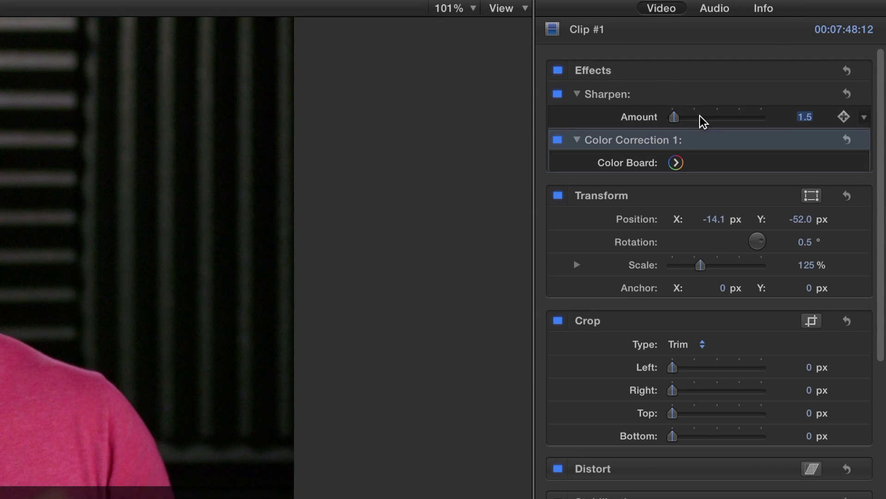
pyautogui.click(807, 116)
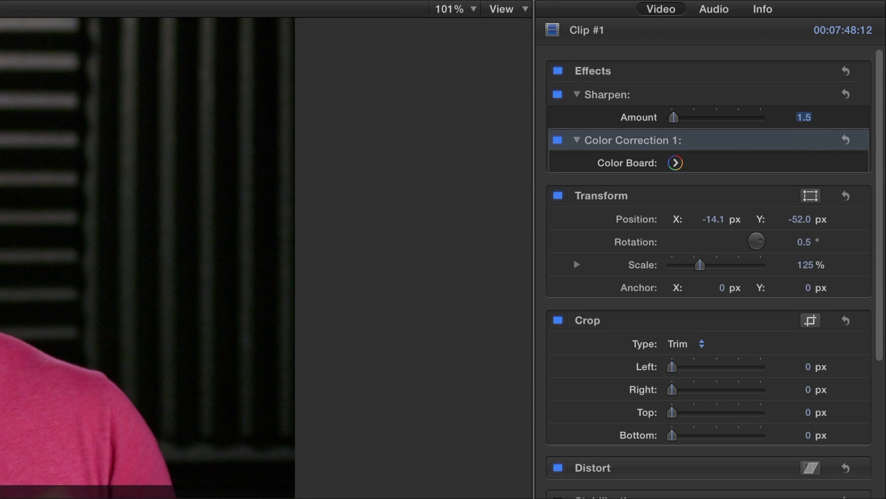
pyautogui.press('super+z')
pyautogui.press('super+z')
pyautogui.press('super+z')
pyautogui.press('space')
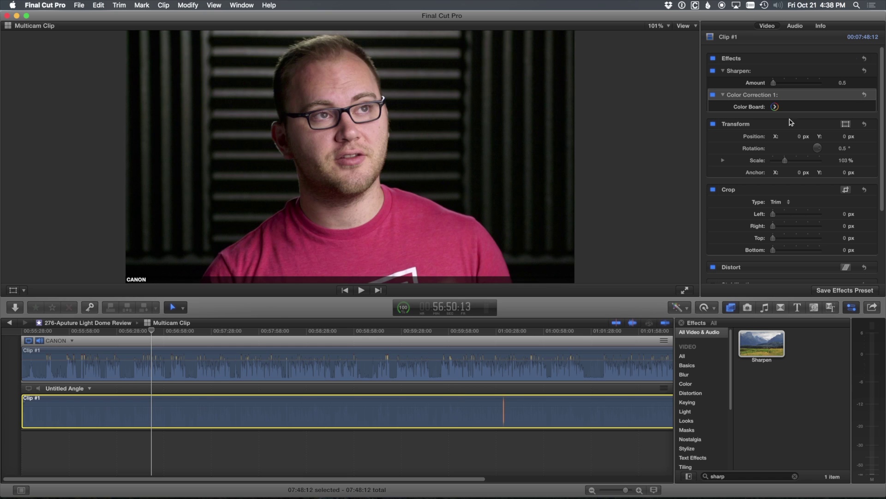
pyautogui.click(772, 342)
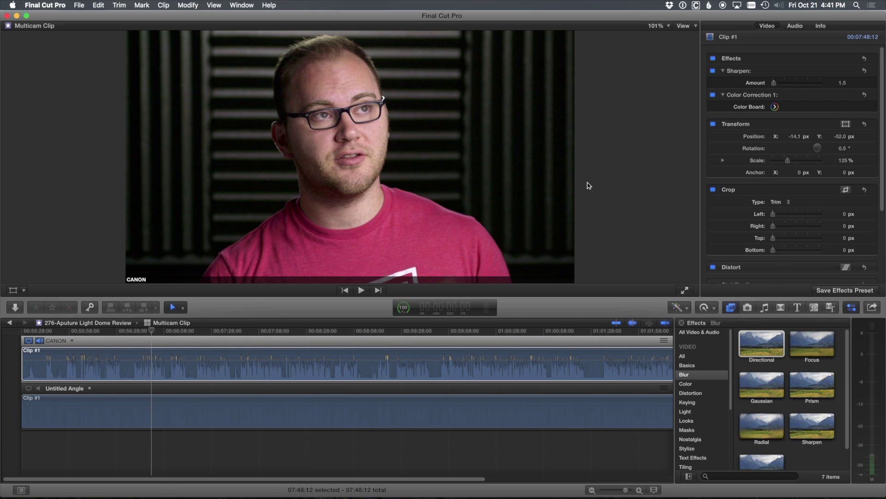
# Select the CANON angle's Clip #1 and bring up its audio Compressor controls.
pyautogui.click(568, 351)
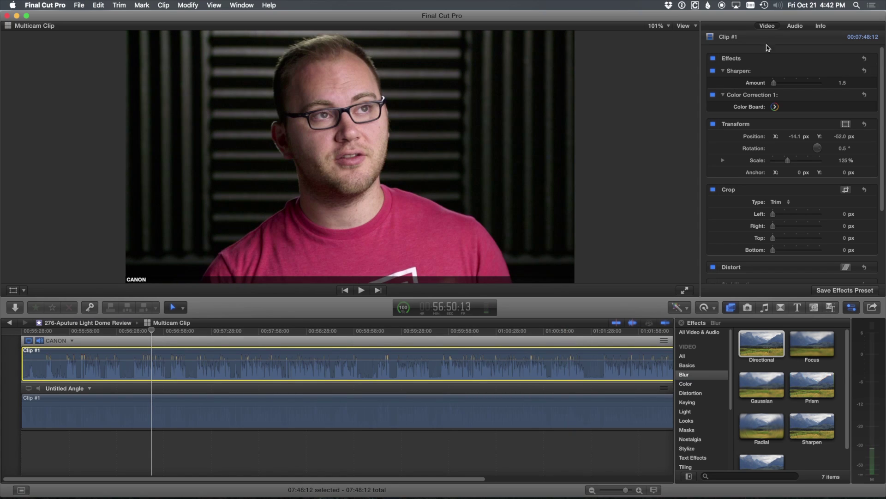
pyautogui.click(794, 26)
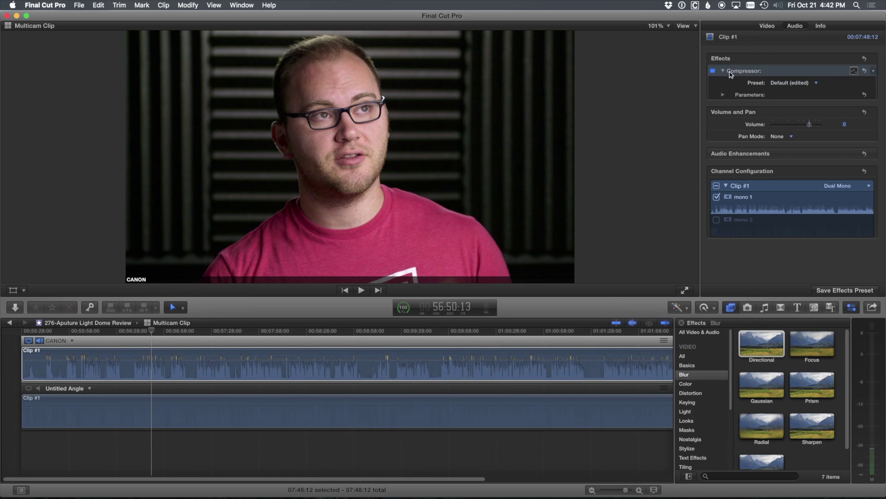
pyautogui.click(854, 71)
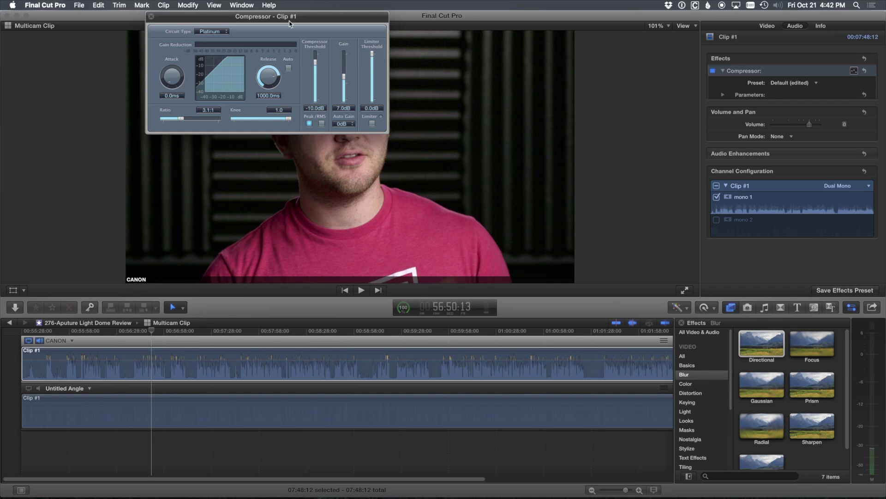
# Center the Compressor window over the viewer and reselect Clip #1 in the CANON angle.
pyautogui.moveTo(289, 16); pyautogui.dragTo(436, 139)
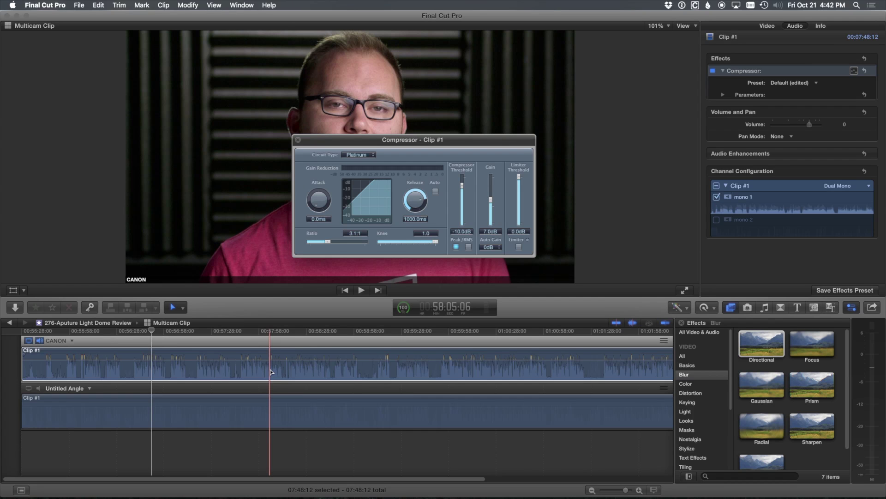
pyautogui.click(305, 375)
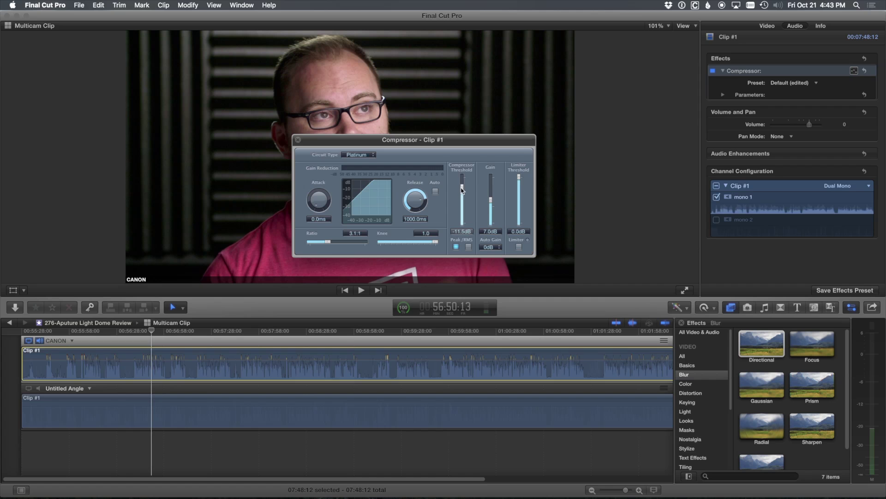
pyautogui.moveTo(524, 222); pyautogui.dragTo(526, 294)
pyautogui.moveTo(462, 220); pyautogui.dragTo(459, 227)
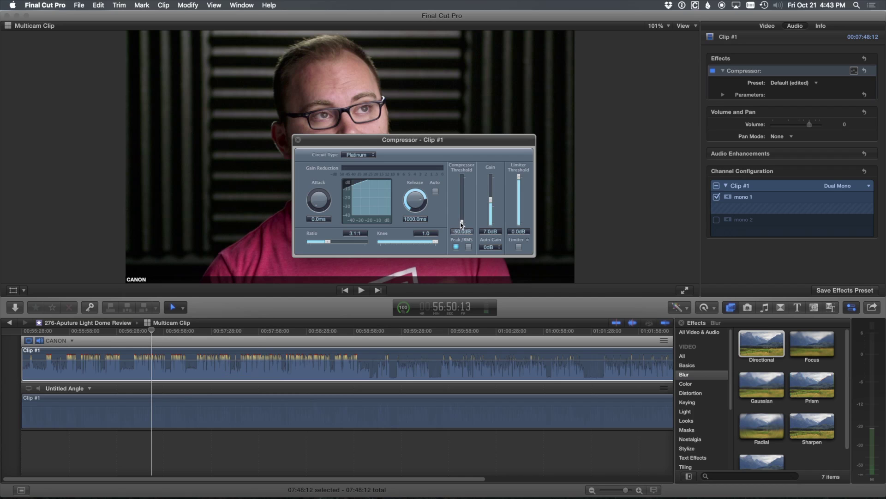
pyautogui.doubleClick(462, 231)
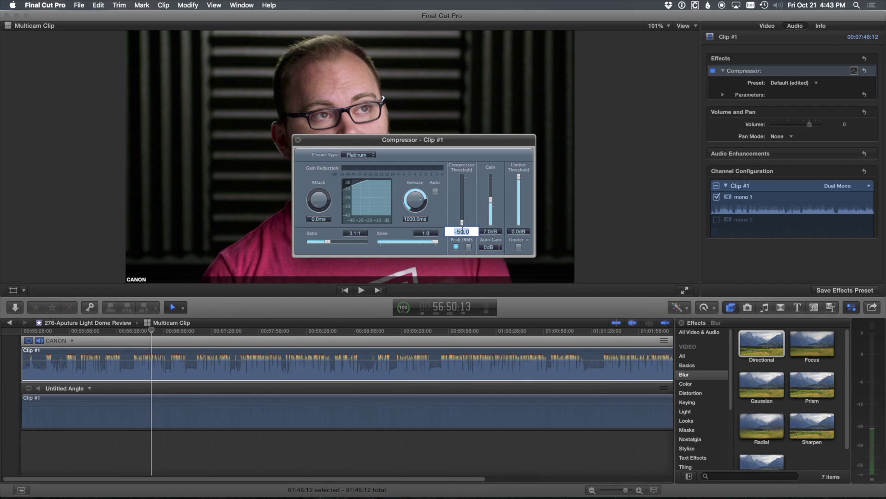
pyautogui.write('-10')
pyautogui.press('Return')
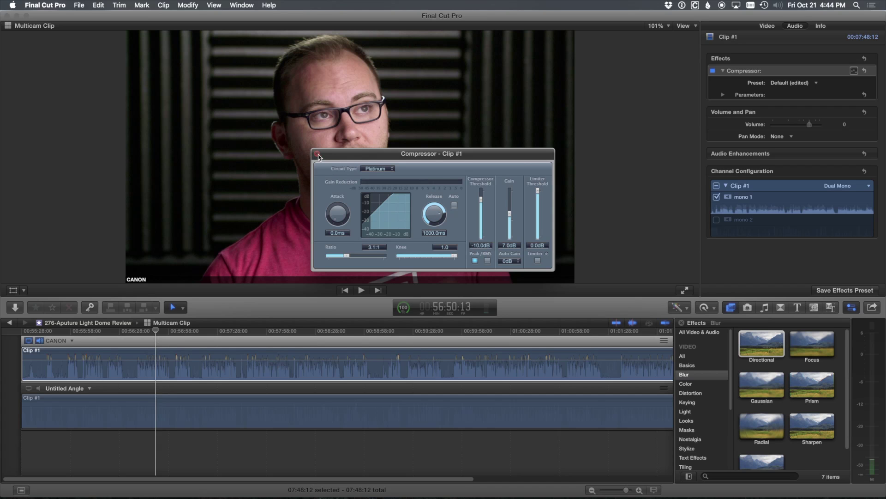
# Close the Compressor and apply Channel EQ, found by searching 'eq', to the CANON angle clip.
pyautogui.click(317, 154)
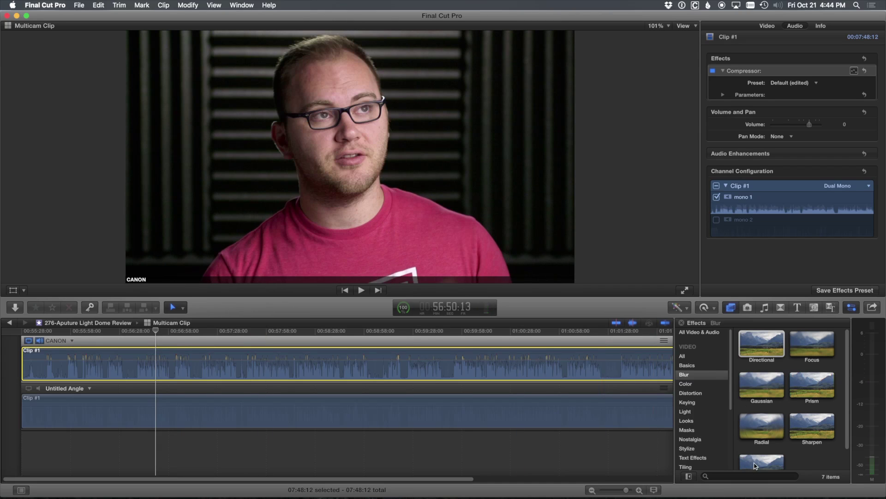
pyautogui.click(757, 476)
pyautogui.write('eq')
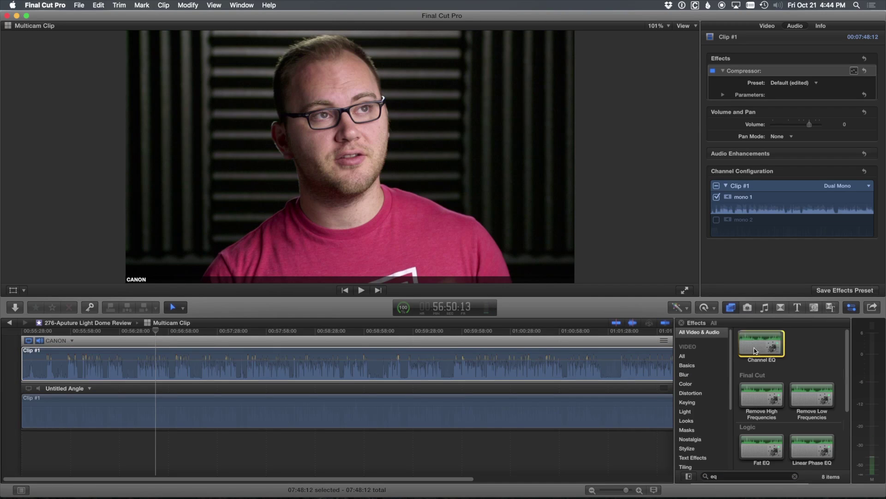
pyautogui.moveTo(755, 351); pyautogui.dragTo(487, 368)
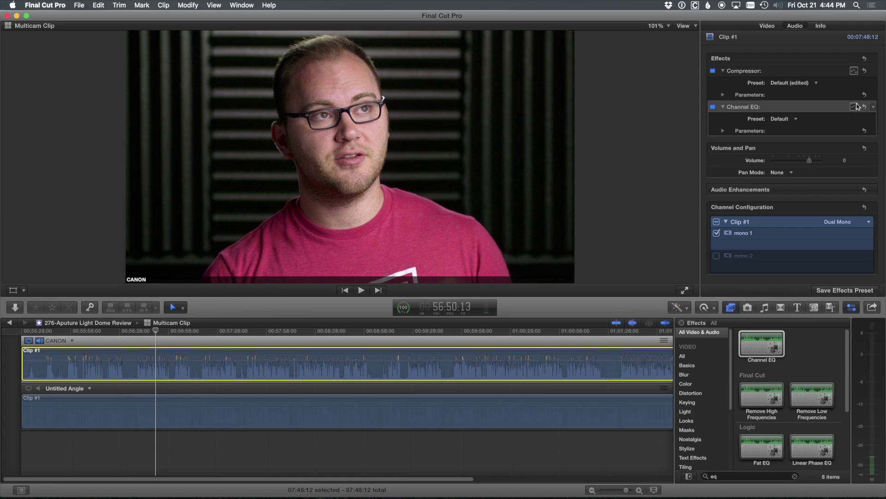
# Pull the Channel EQ low band down to -24 dB at 79Hz, then search 'limi' for Limiter.
pyautogui.click(854, 106)
pyautogui.moveTo(264, 18); pyautogui.dragTo(413, 90)
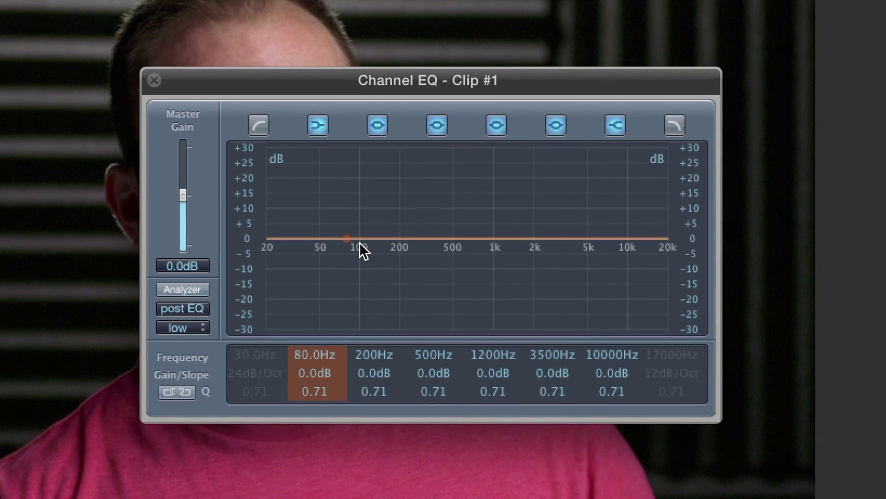
pyautogui.moveTo(362, 249); pyautogui.dragTo(360, 372)
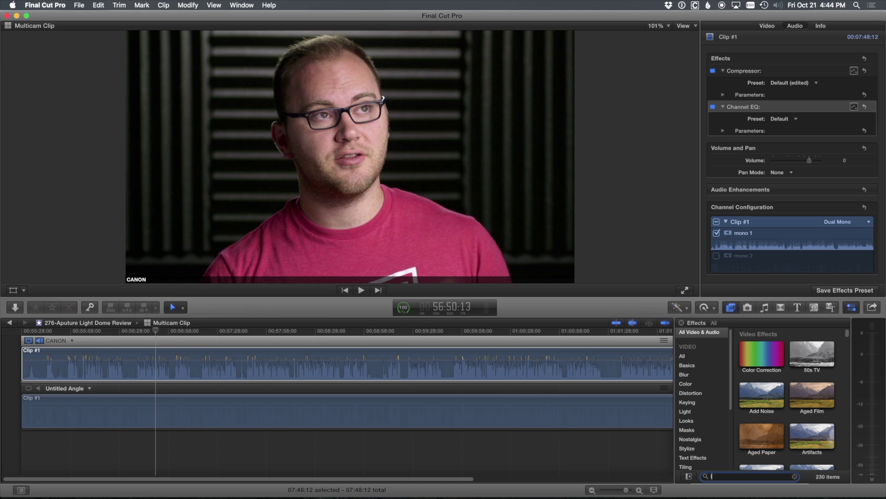
pyautogui.write('limi')
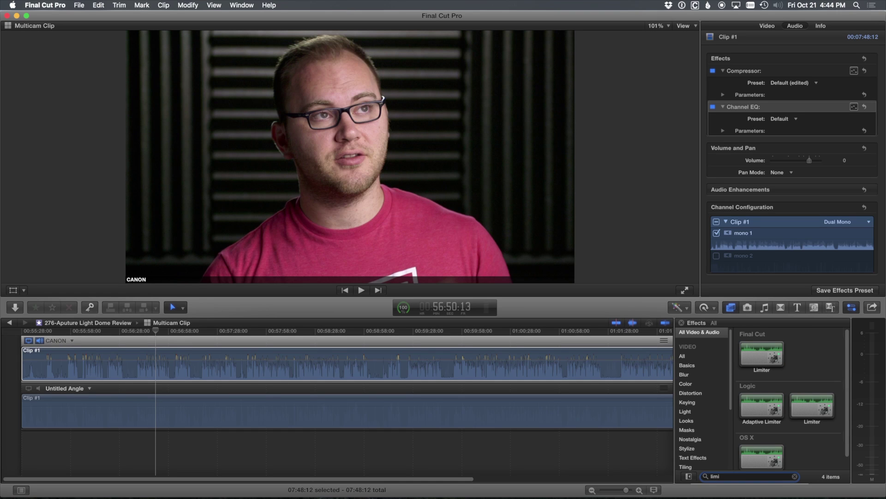
pyautogui.doubleClick(771, 363)
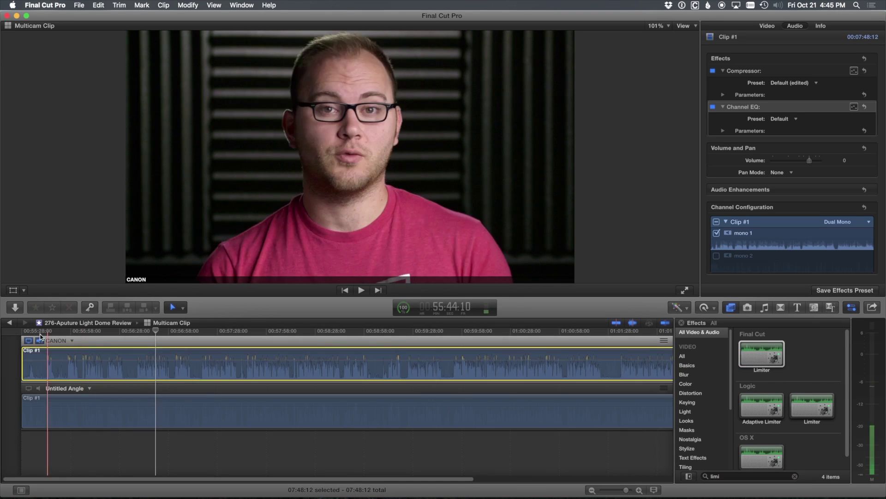
# Return to the Aputure Light Dome Review project, play it and park the playhead at 43:10.
pyautogui.click(9, 322)
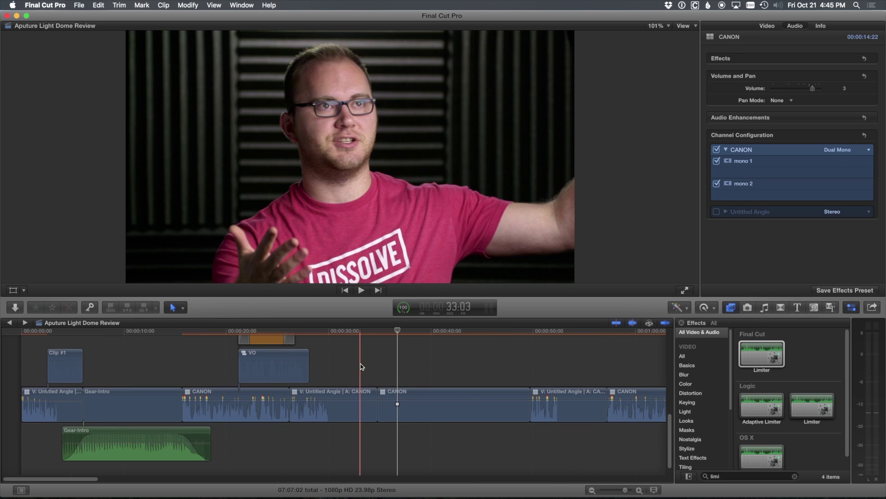
pyautogui.press('space')
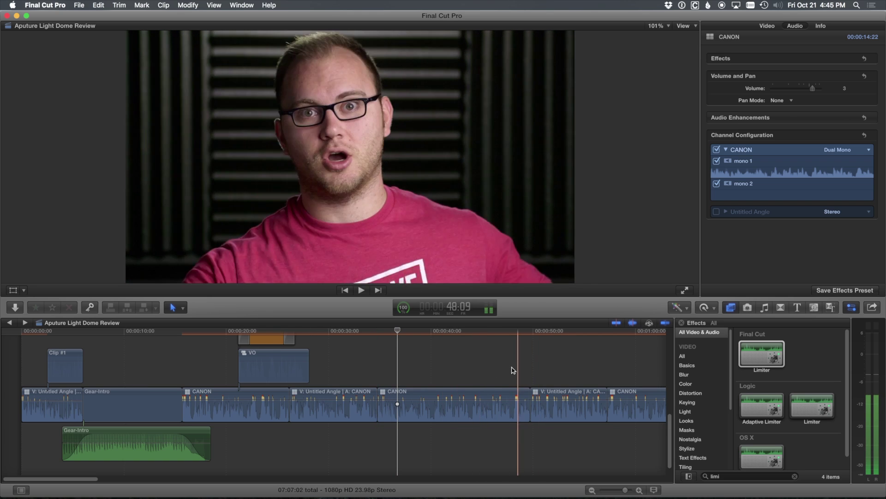
pyautogui.click(465, 372)
# Select all clips in the project and choose New Compound Clip for them.
pyautogui.press('super+a')
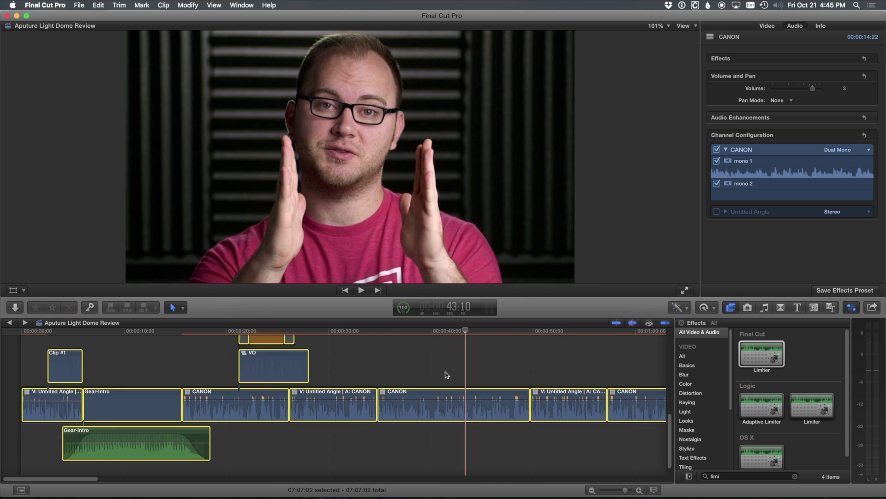
pyautogui.rightClick(351, 404)
pyautogui.click(386, 370)
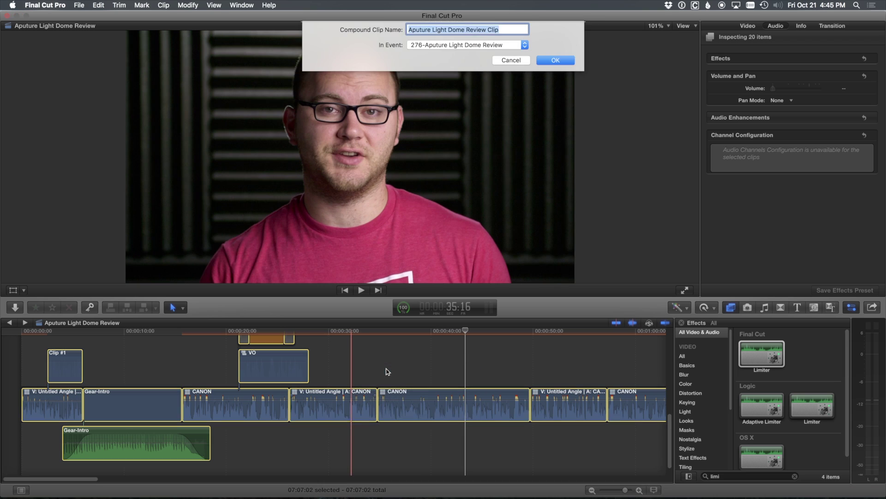
# Create the 'Aputure Light Dome Review Clip' compound clip and apply a Limiter at -2.0 amount.
pyautogui.press('Return')
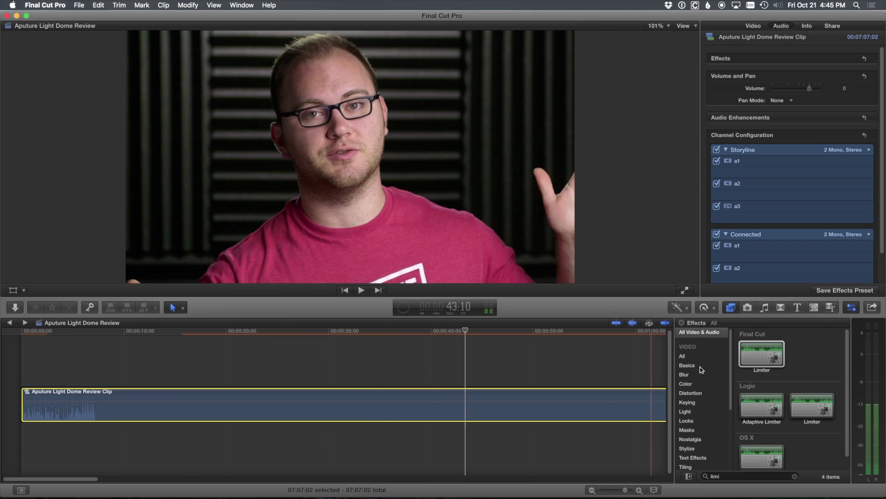
pyautogui.moveTo(762, 354); pyautogui.dragTo(530, 406)
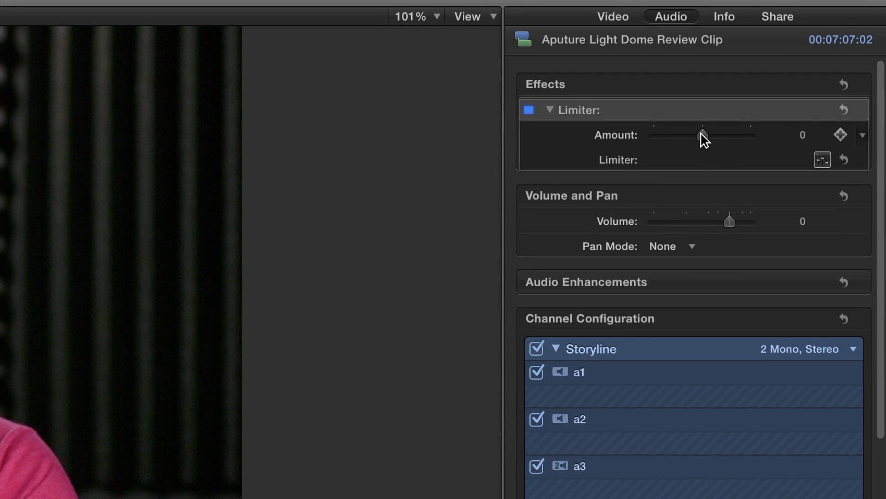
pyautogui.moveTo(701, 132); pyautogui.dragTo(693, 133)
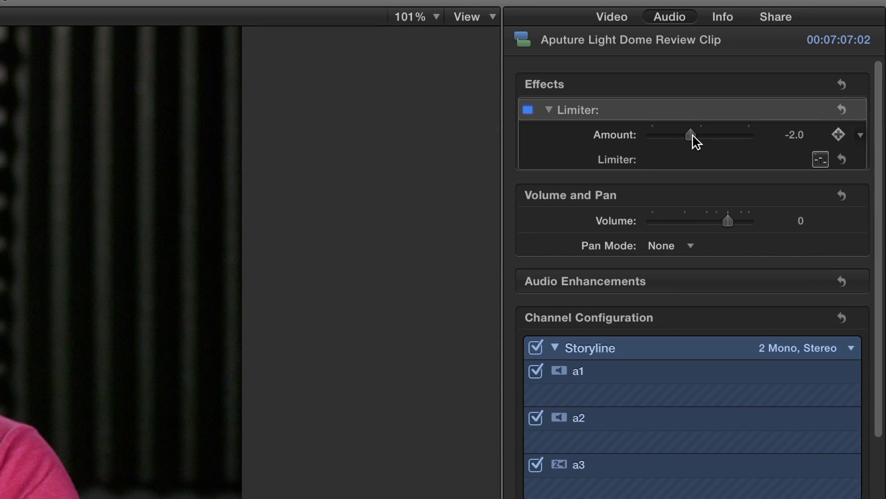
# Readjust the Limiter amount, then delete the Limiter from the compound clip.
pyautogui.moveTo(692, 134)
pyautogui.mouseDown()
pyautogui.moveTo(705, 134)
pyautogui.moveTo(690, 135)
pyautogui.mouseUp()
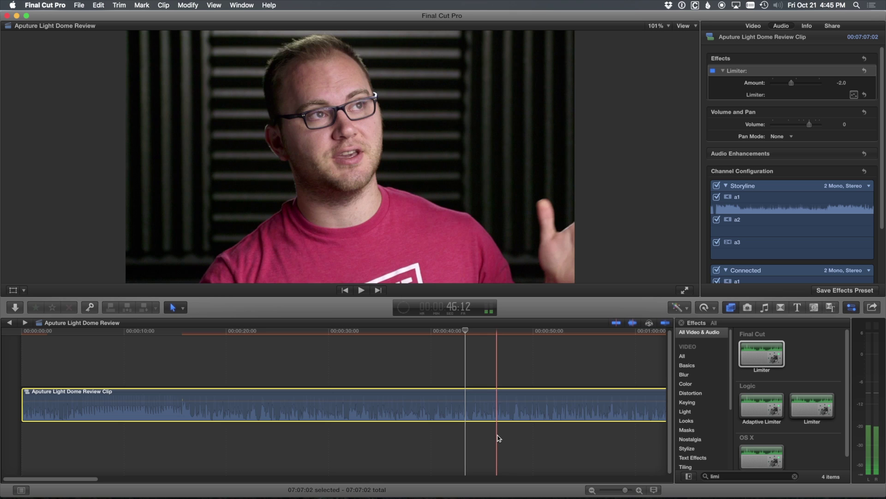
pyautogui.click(739, 72)
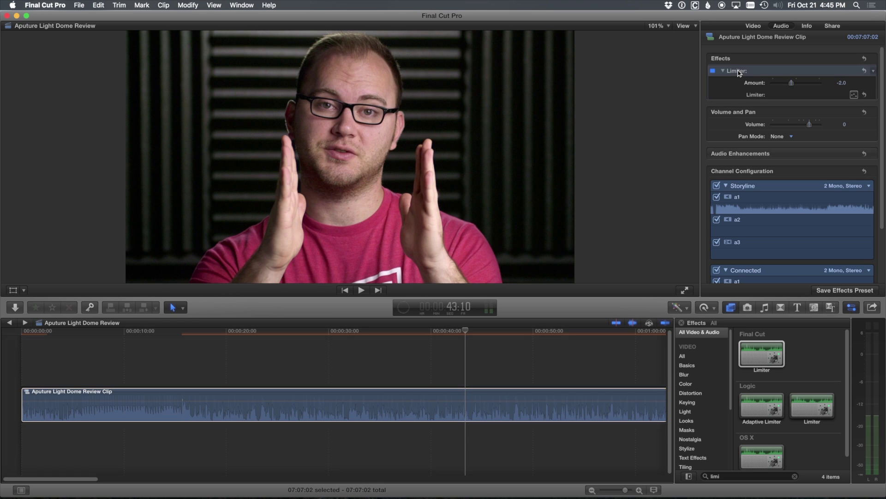
pyautogui.press('Delete')
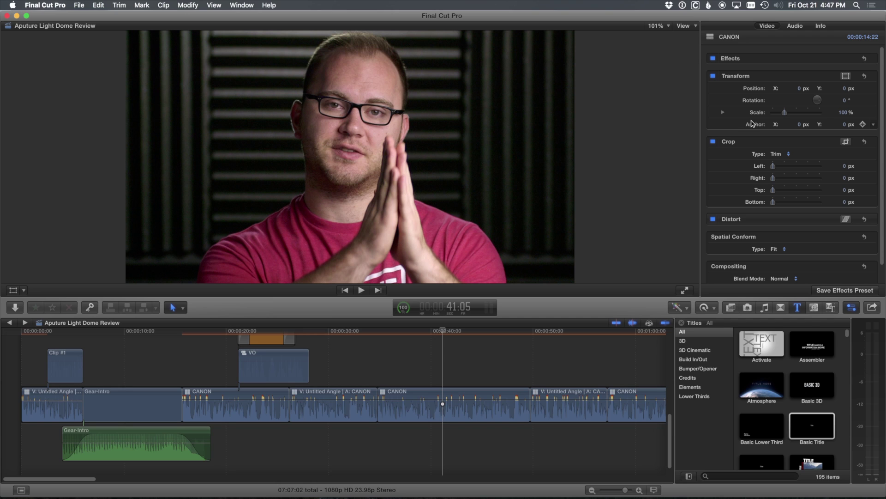
# Connect the Custom solid generator above the CANON interview clip near the 40-second mark.
pyautogui.click(813, 308)
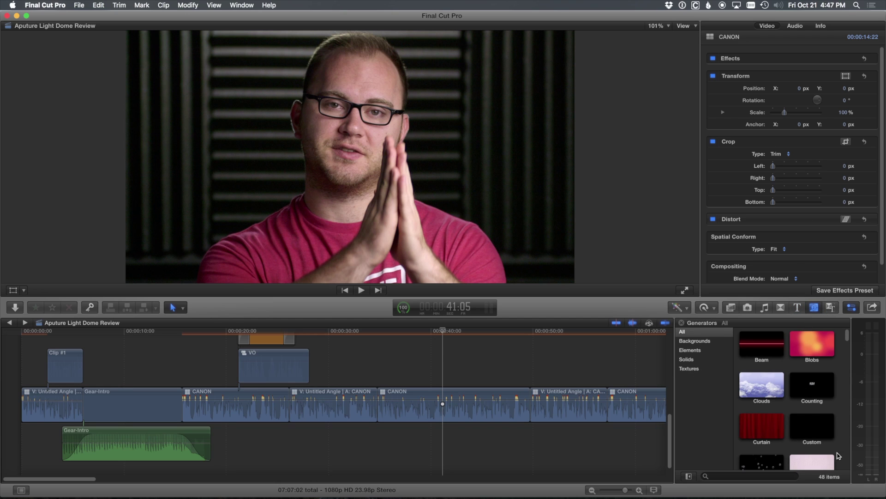
pyautogui.click(686, 359)
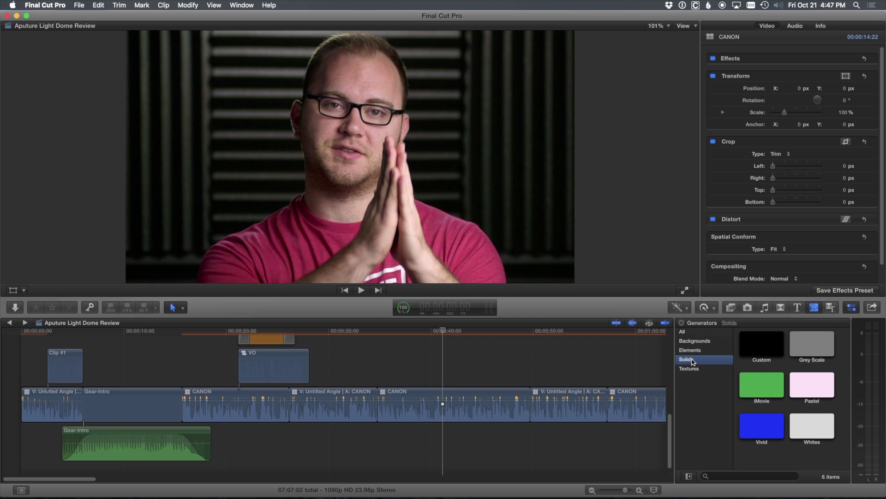
pyautogui.click(688, 332)
pyautogui.click(806, 426)
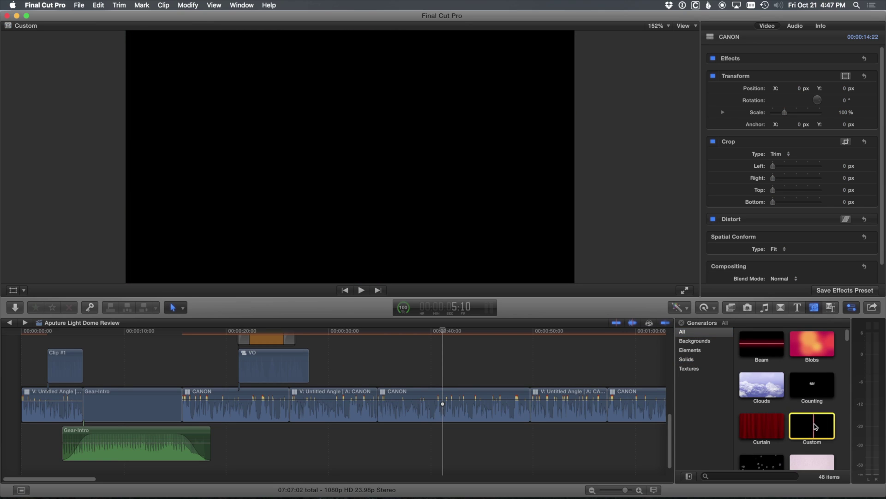
pyautogui.moveTo(815, 427); pyautogui.dragTo(446, 347)
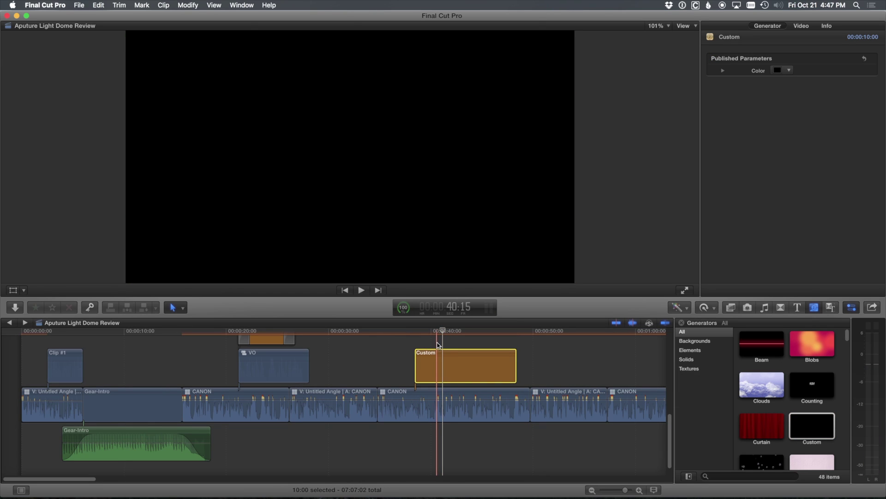
# Put the playhead on the generator, check its black colour swatch, and show its scale and crop settings.
pyautogui.scroll(3, 438, 351)
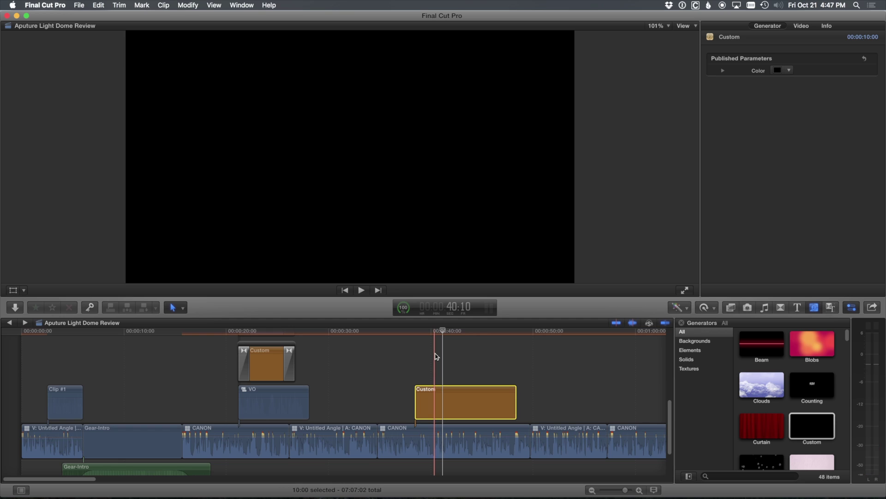
pyautogui.click(431, 356)
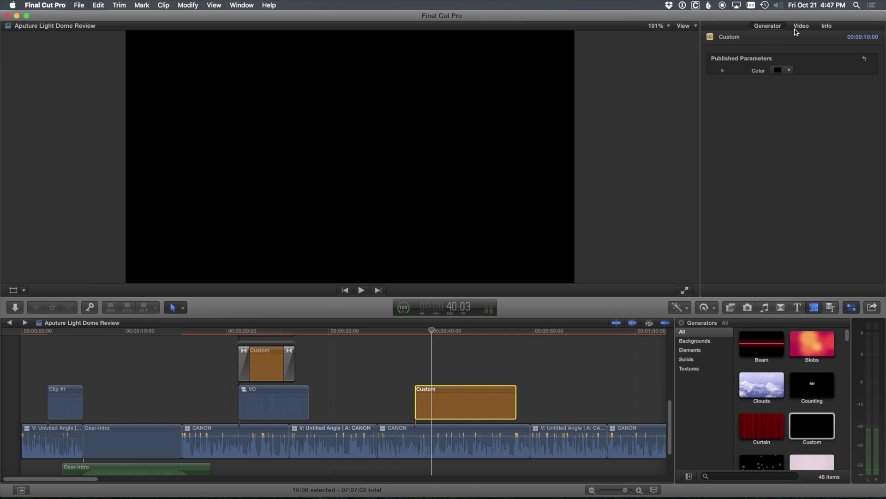
pyautogui.click(779, 70)
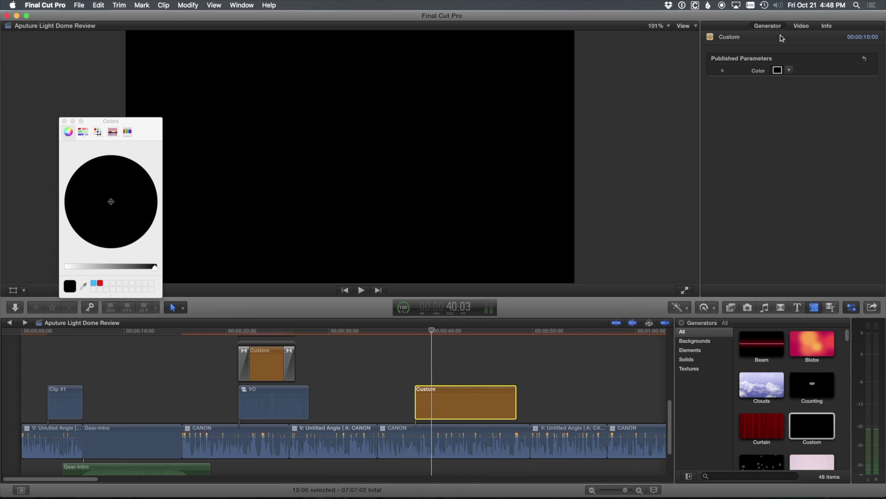
pyautogui.click(64, 121)
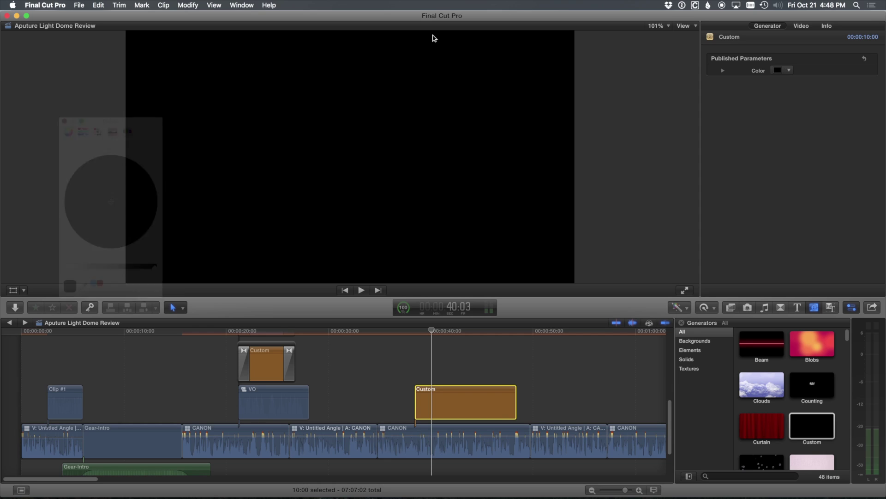
pyautogui.click(801, 26)
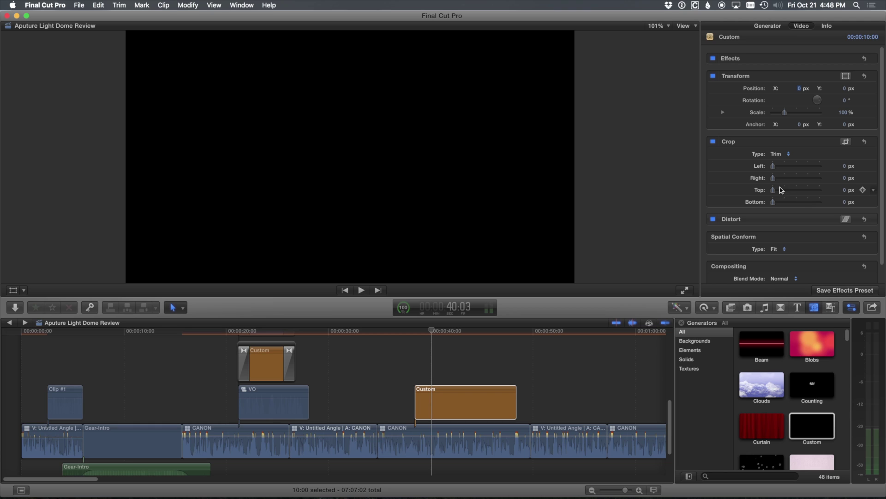
# Crop the generator's top to 781 px, preview the black bar, then delete the generator clip.
pyautogui.scroll(-2, 765, 218)
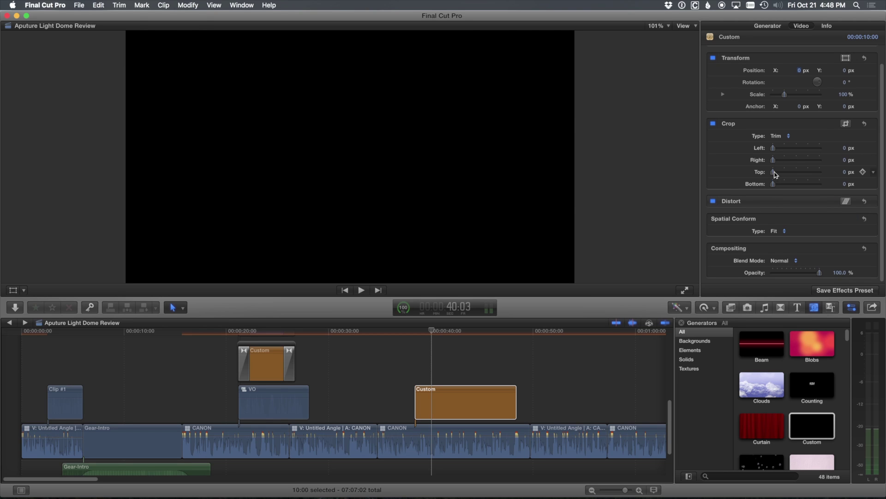
pyautogui.moveTo(773, 172)
pyautogui.mouseDown()
pyautogui.moveTo(806, 172)
pyautogui.moveTo(774, 161)
pyautogui.moveTo(782, 159)
pyautogui.moveTo(776, 184)
pyautogui.mouseUp()
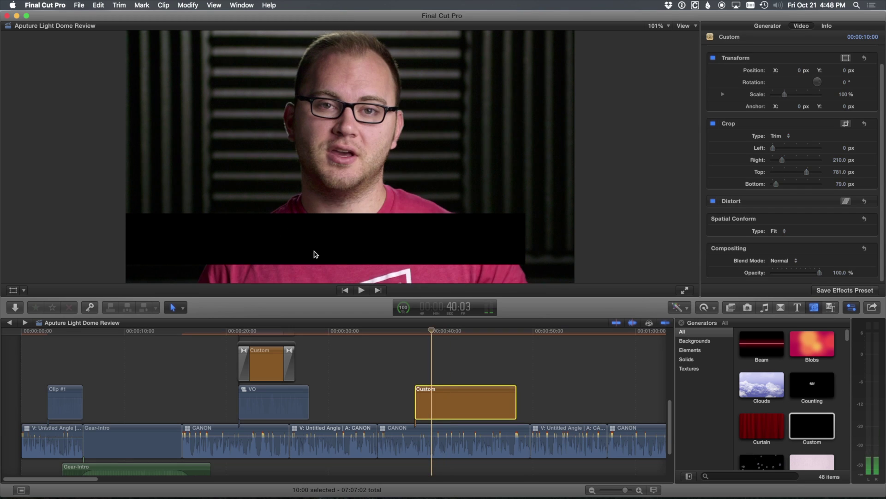
pyautogui.press('space')
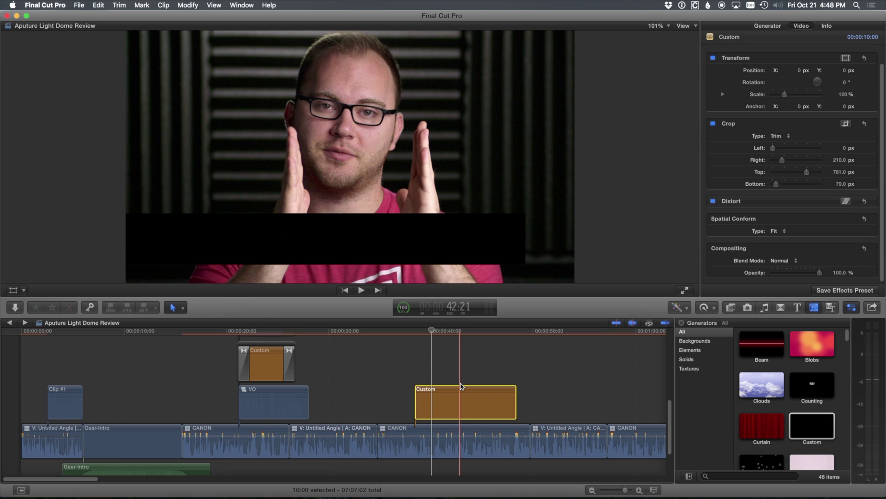
pyautogui.press('Delete')
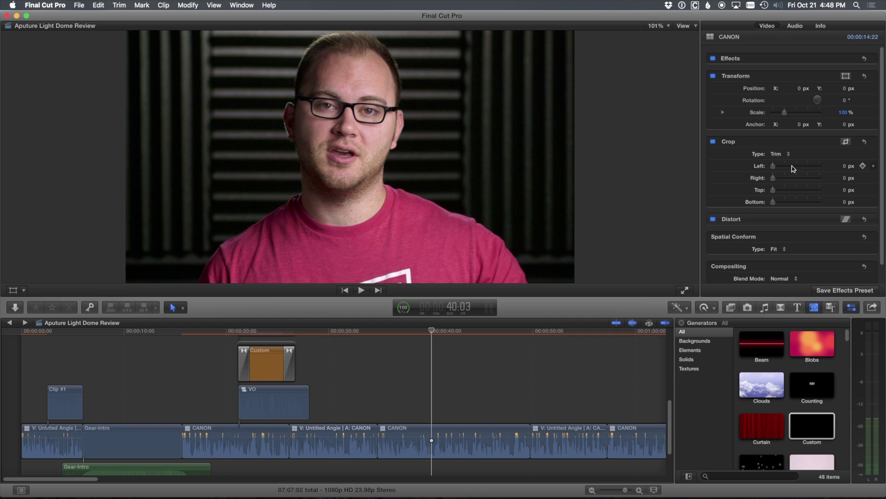
# Scroll the timeline down and back up around the 40-second mark where the Custom generator sits.
pyautogui.scroll(-1, 757, 190)
pyautogui.scroll(1, 739, 212)
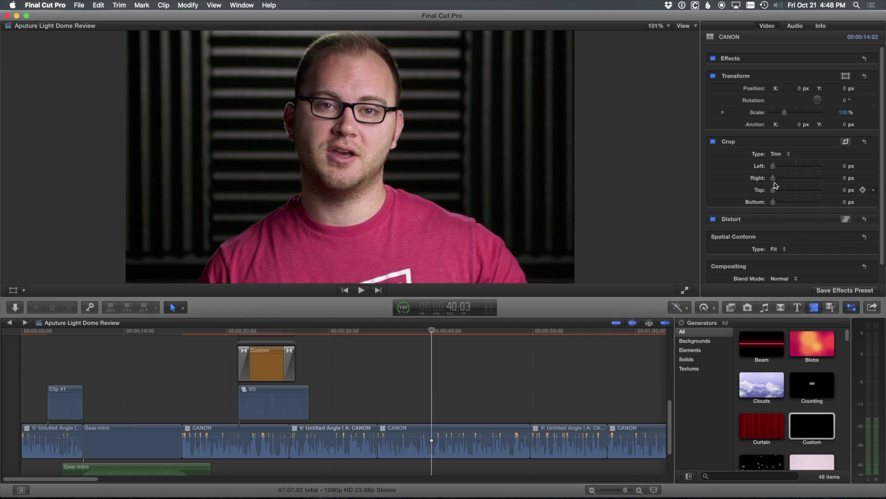